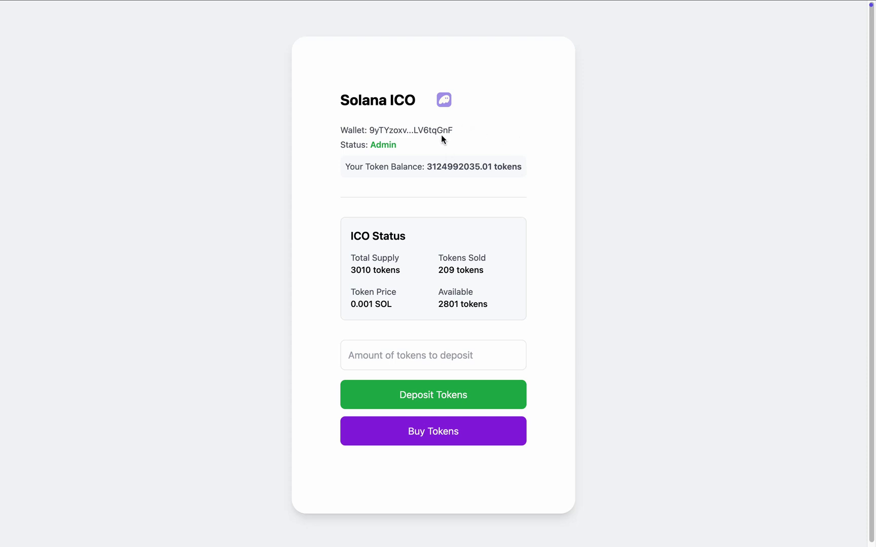
# Step: Highlight the Admin status, Total Supply, Available count, 0.001 SOL price, Tokens Sold and token balance
pyautogui.doubleClick(404, 144)
pyautogui.click(406, 270)
pyautogui.moveTo(405, 270); pyautogui.dragTo(355, 272)
pyautogui.click(354, 277)
pyautogui.click(436, 303)
pyautogui.doubleClick(451, 303)
pyautogui.moveTo(395, 304); pyautogui.dragTo(351, 302)
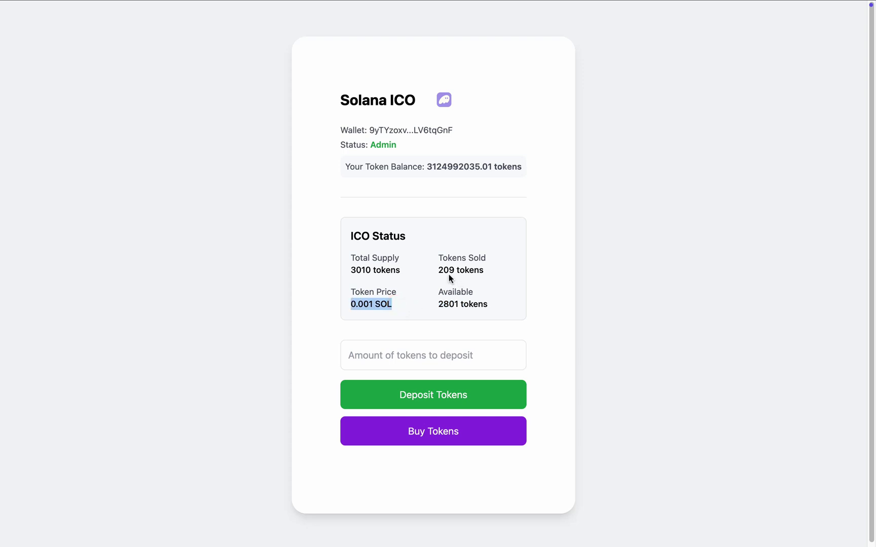
pyautogui.moveTo(439, 270); pyautogui.dragTo(469, 272)
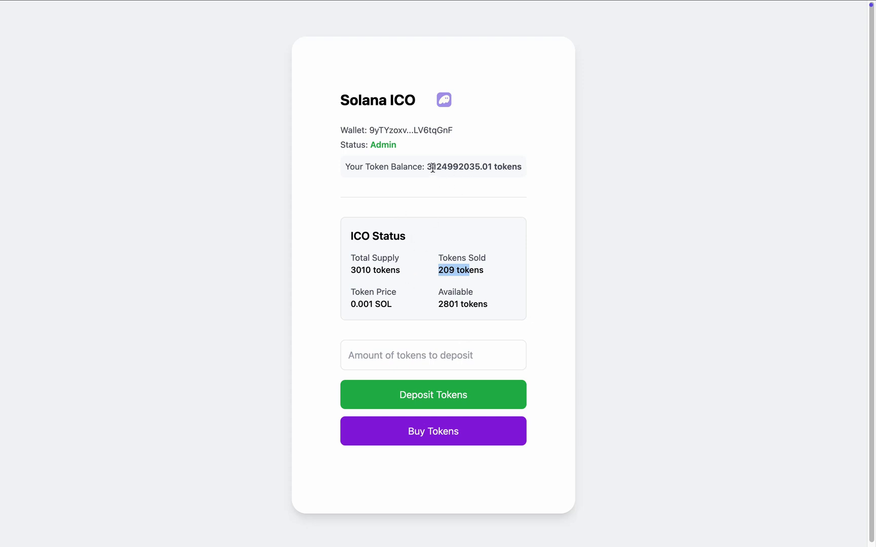
pyautogui.moveTo(426, 167); pyautogui.dragTo(492, 166)
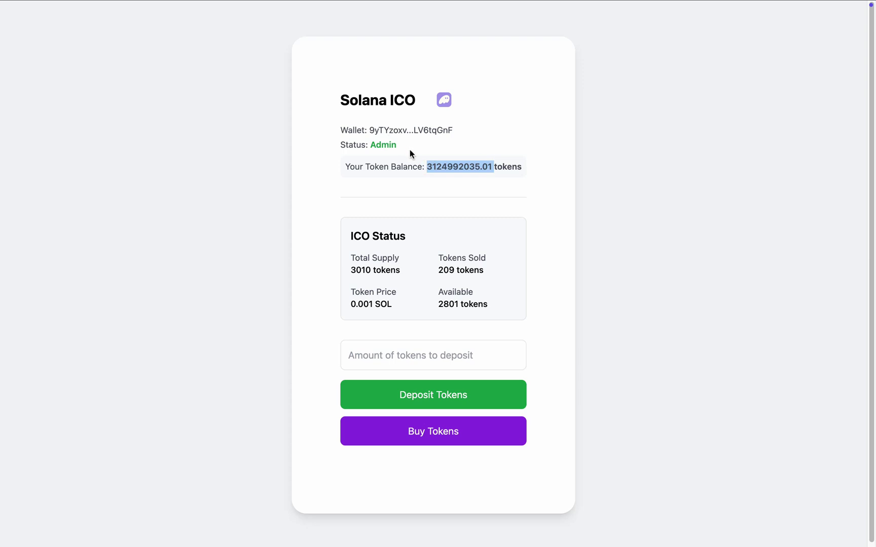
# Step: Deposit 50 tokens, unlocking Phantom with the wallet password, and check Total Supply reads 3060
pyautogui.click(365, 358)
pyautogui.write('50')
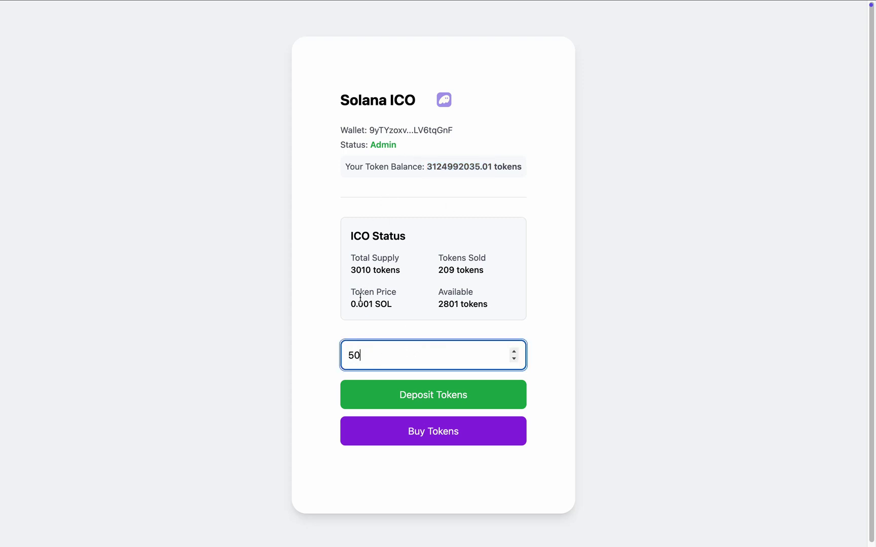
pyautogui.click(442, 402)
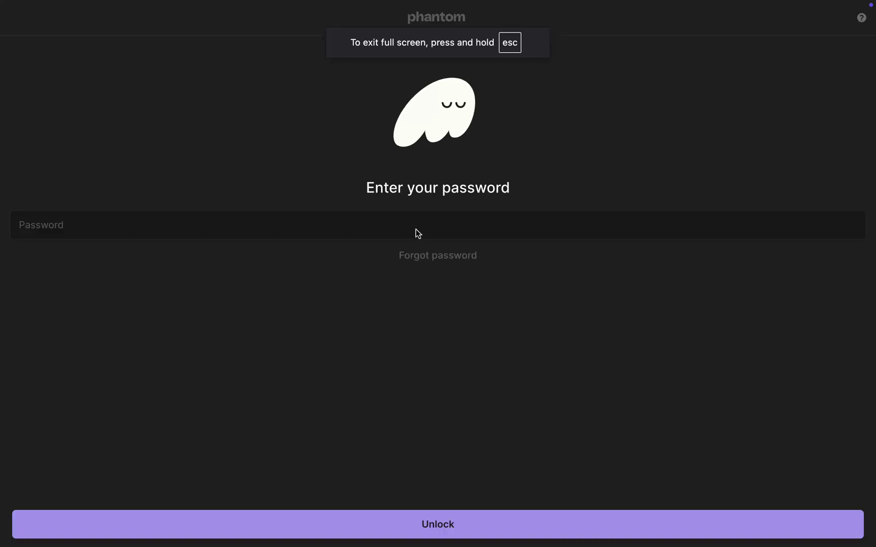
pyautogui.click(418, 233)
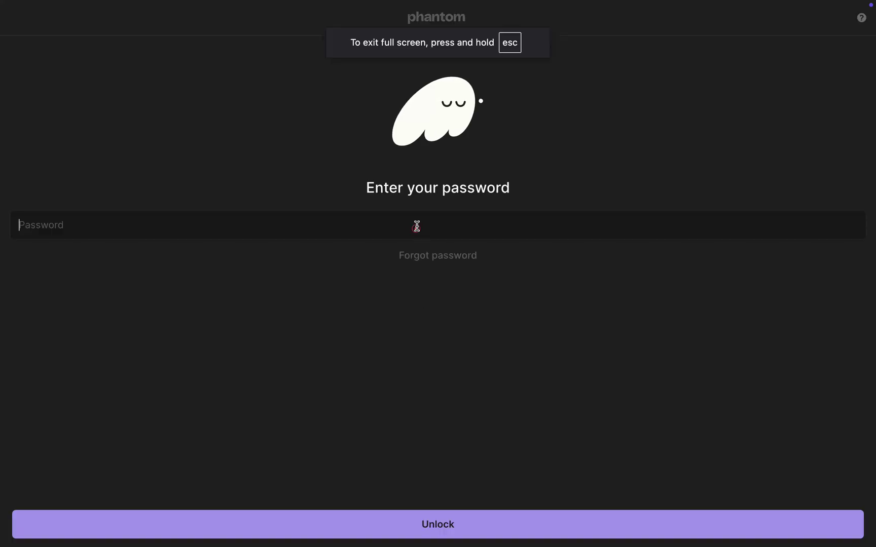
pyautogui.hotkey('ctrl', 'v')
pyautogui.press('Return')
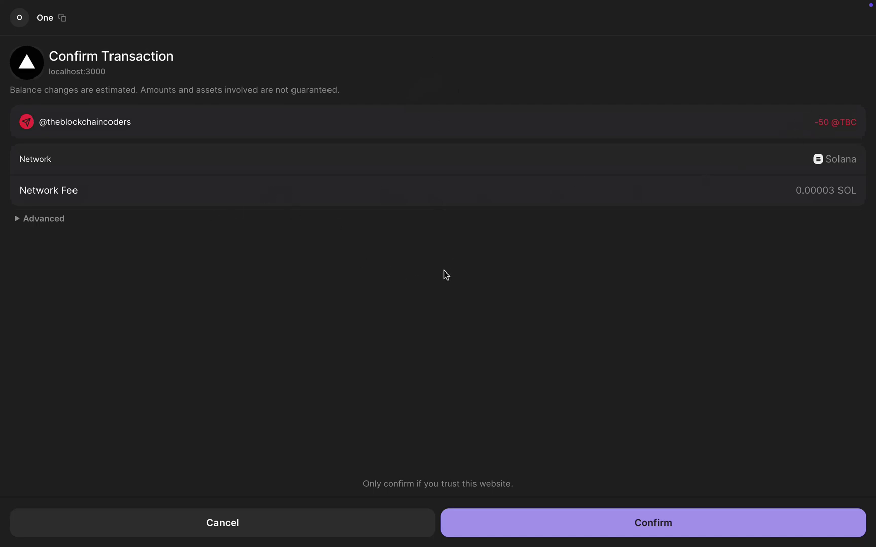
pyautogui.click(631, 532)
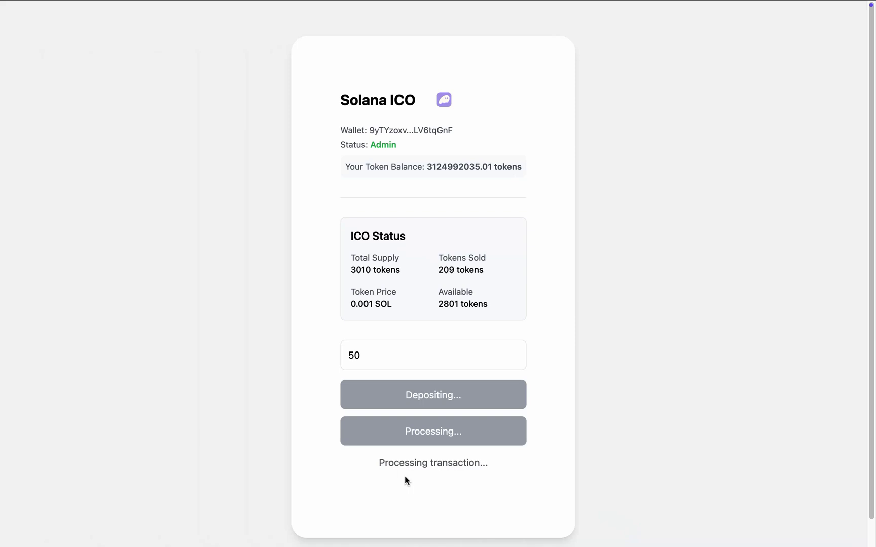
pyautogui.click(540, 120)
pyautogui.moveTo(350, 270)
pyautogui.mouseDown()
pyautogui.moveTo(405, 270)
pyautogui.moveTo(365, 270)
pyautogui.mouseUp()
pyautogui.click(359, 272)
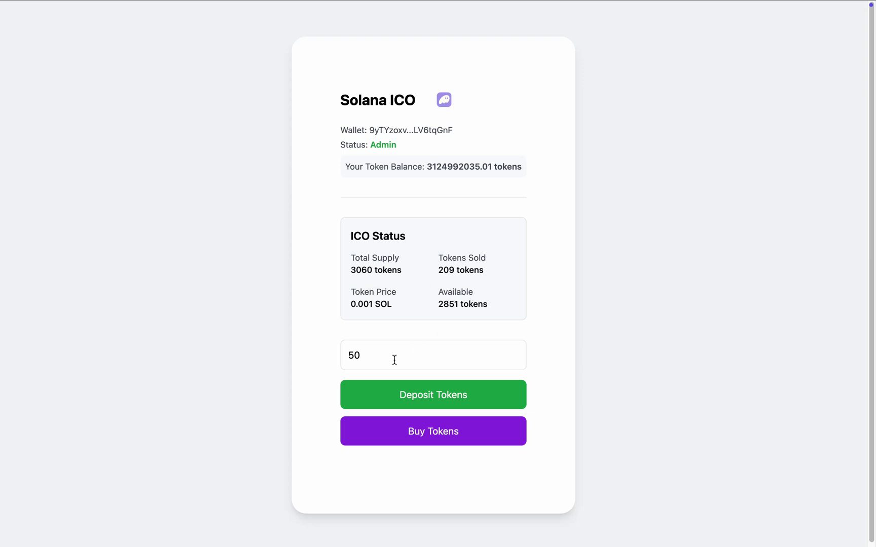
# Step: Buy 50 tokens, approve the Phantom transaction, and check Available drops to 2801
pyautogui.doubleClick(369, 355)
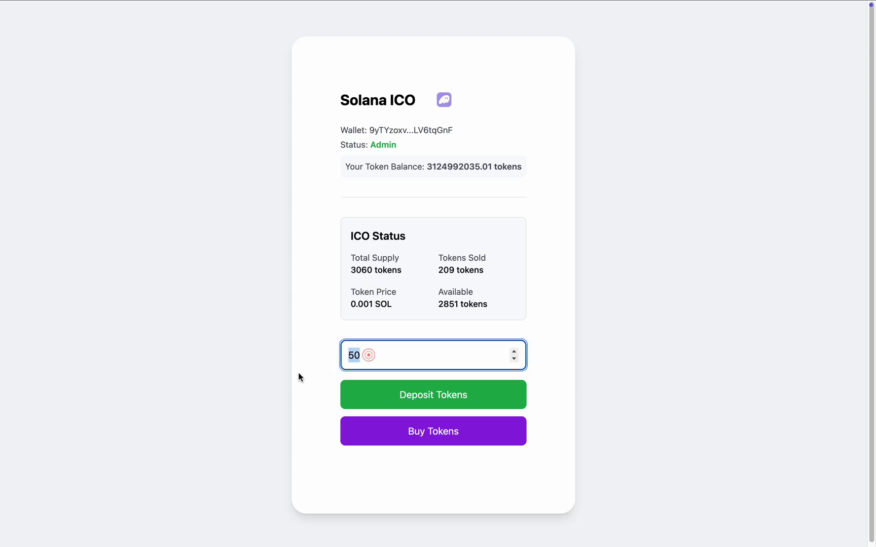
pyautogui.click(410, 441)
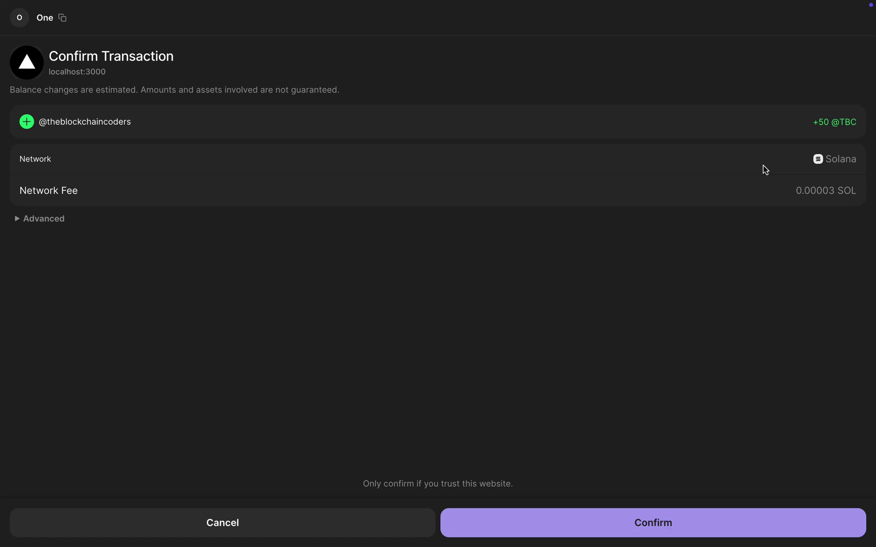
pyautogui.click(658, 524)
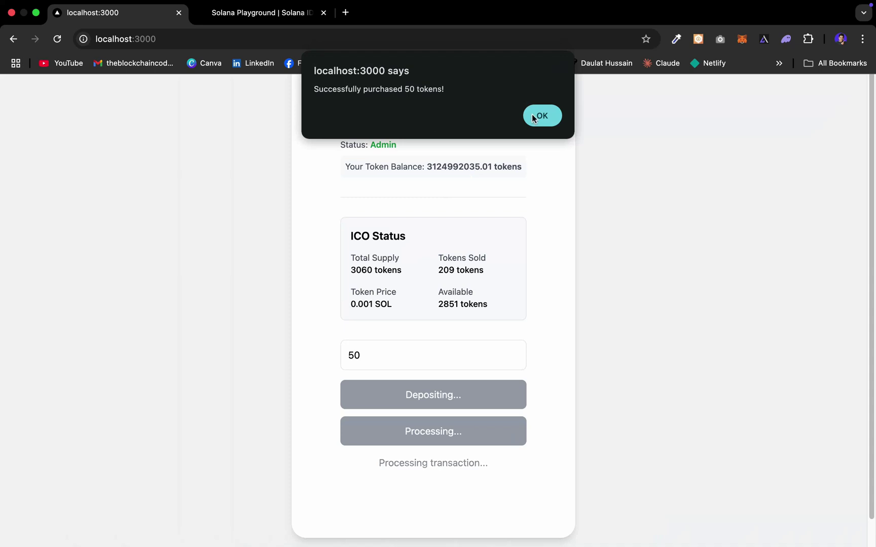
pyautogui.click(542, 118)
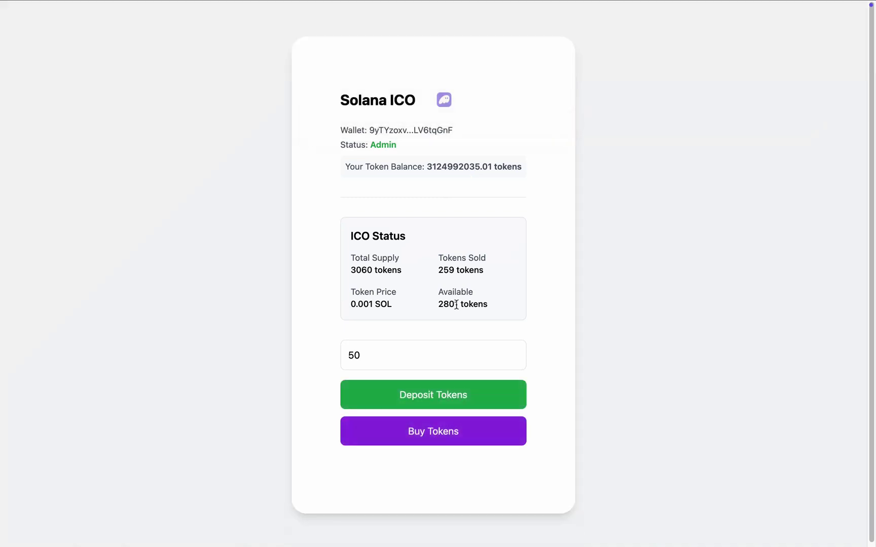
pyautogui.moveTo(449, 304); pyautogui.dragTo(458, 305)
# Step: Switch the Phantom wallet to account Two
pyautogui.moveTo(768, 4)
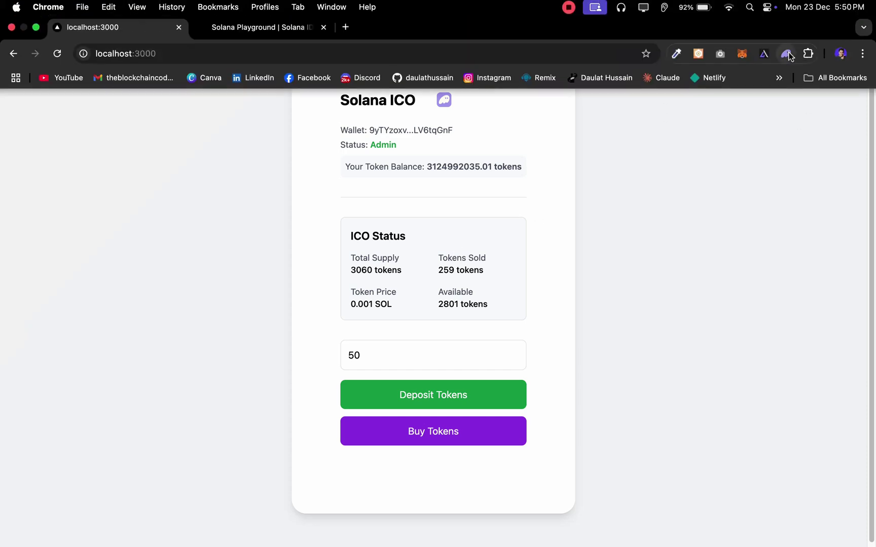
pyautogui.click(786, 54)
pyautogui.click(597, 83)
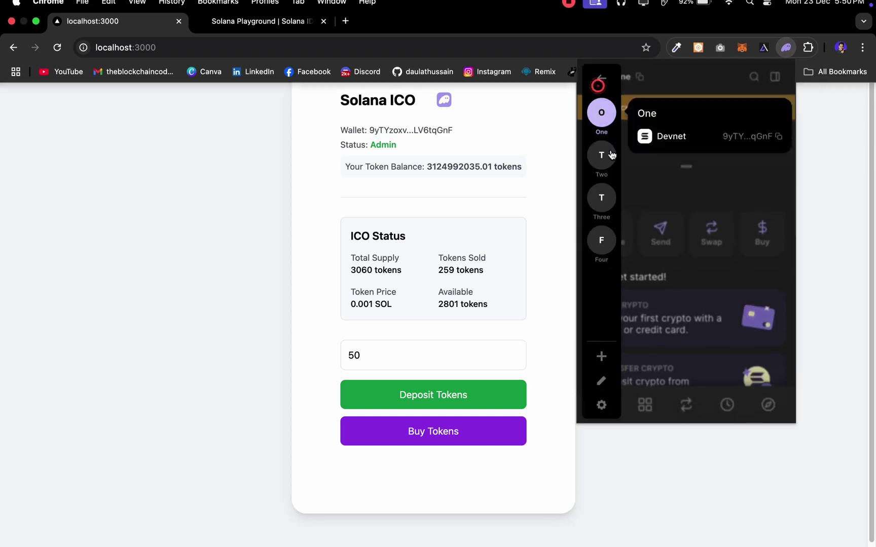
pyautogui.click(602, 149)
# Step: Reload the ICO page, dismiss the error overlay and errors toast, and highlight the User status
pyautogui.click(560, 173)
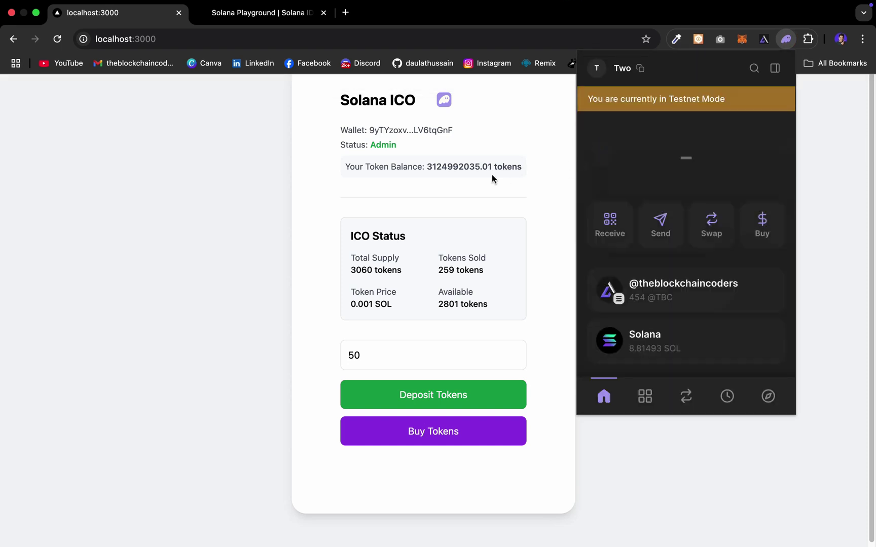
pyautogui.click(57, 39)
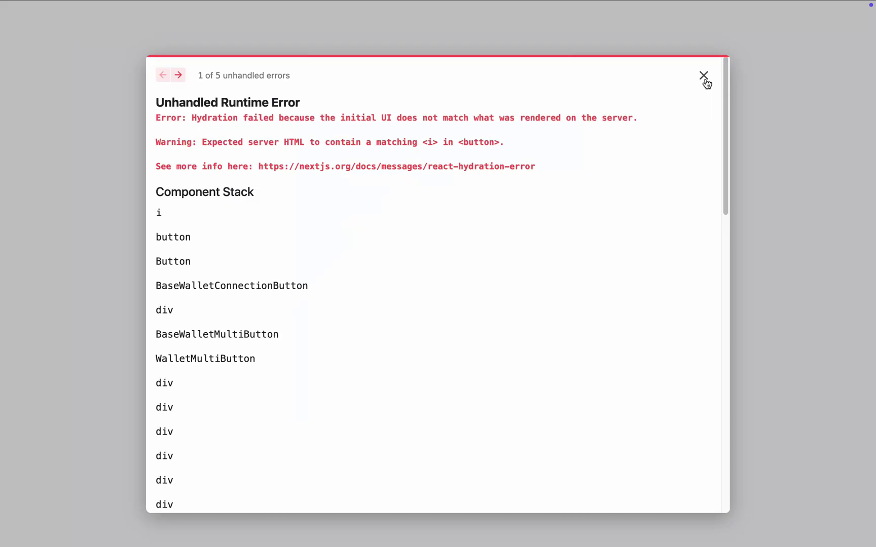
pyautogui.click(705, 80)
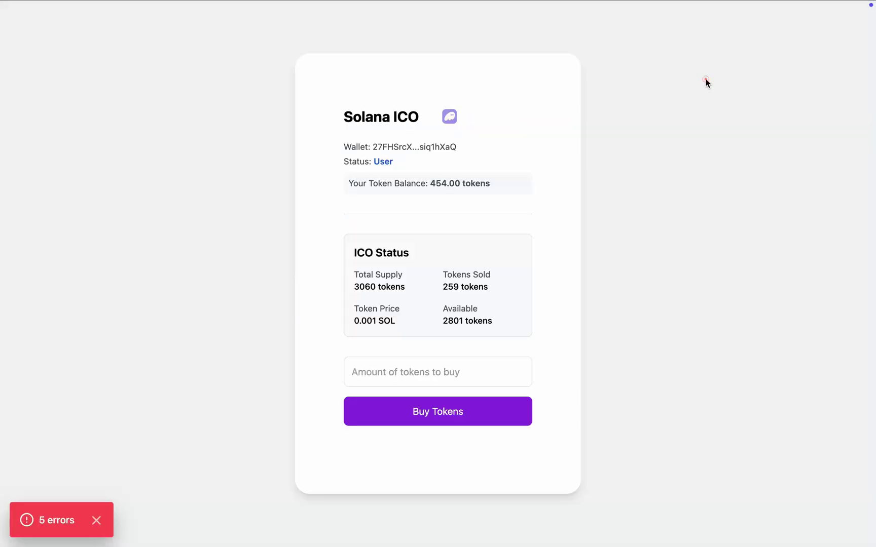
pyautogui.click(98, 520)
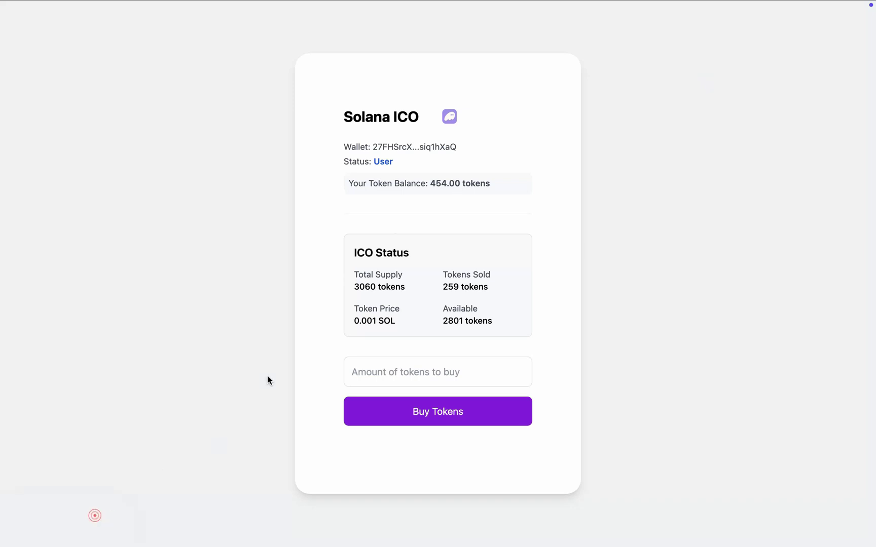
pyautogui.doubleClick(389, 162)
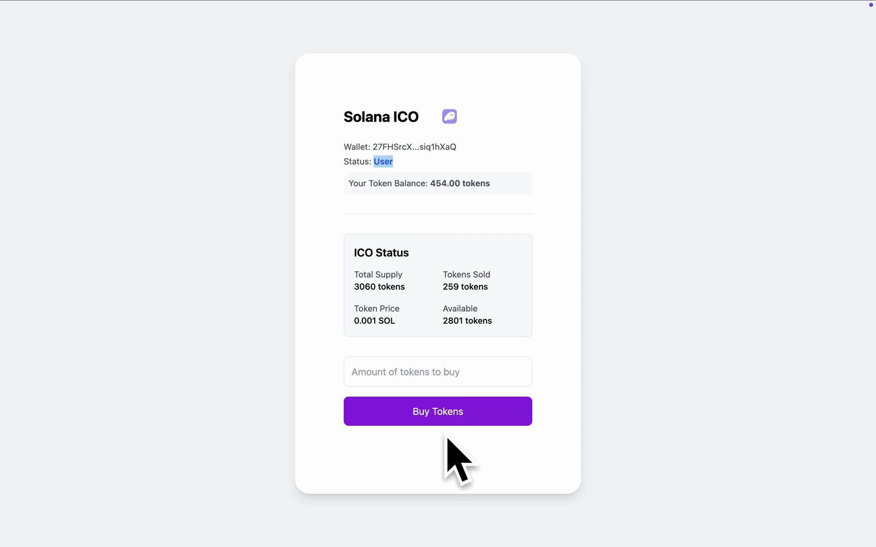
# Step: Enter 50 tokens and review the breakdown: cost, network fee and 0.050005 SOL total
pyautogui.click(425, 369)
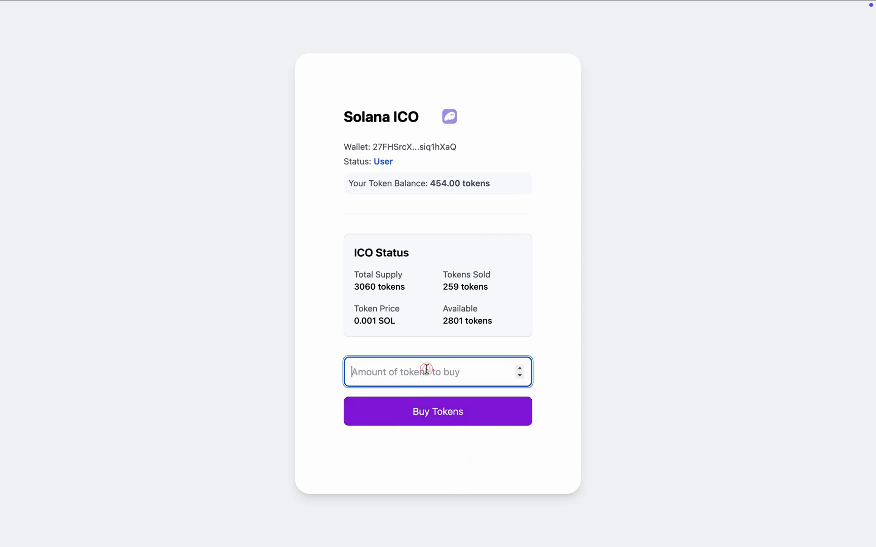
pyautogui.doubleClick(439, 183)
pyautogui.click(432, 374)
pyautogui.write('50')
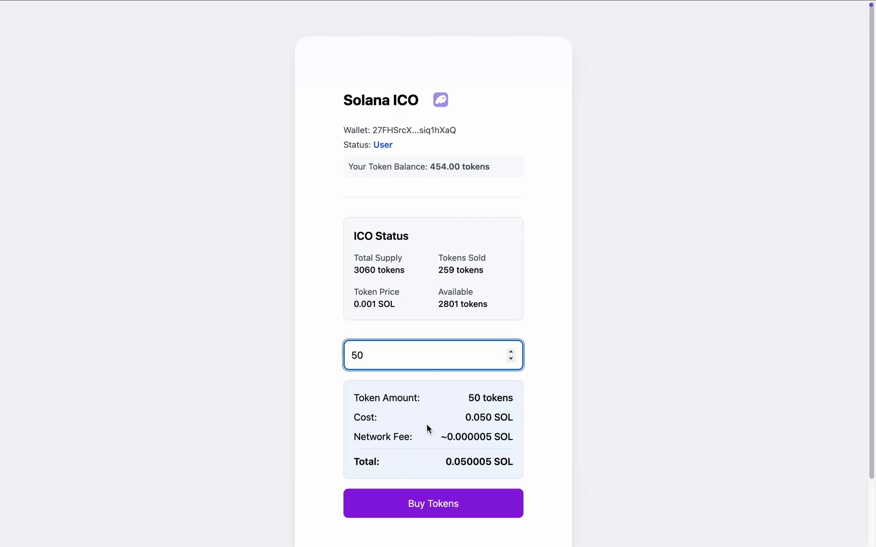
pyautogui.moveTo(357, 400); pyautogui.dragTo(513, 416)
pyautogui.moveTo(440, 437); pyautogui.dragTo(491, 438)
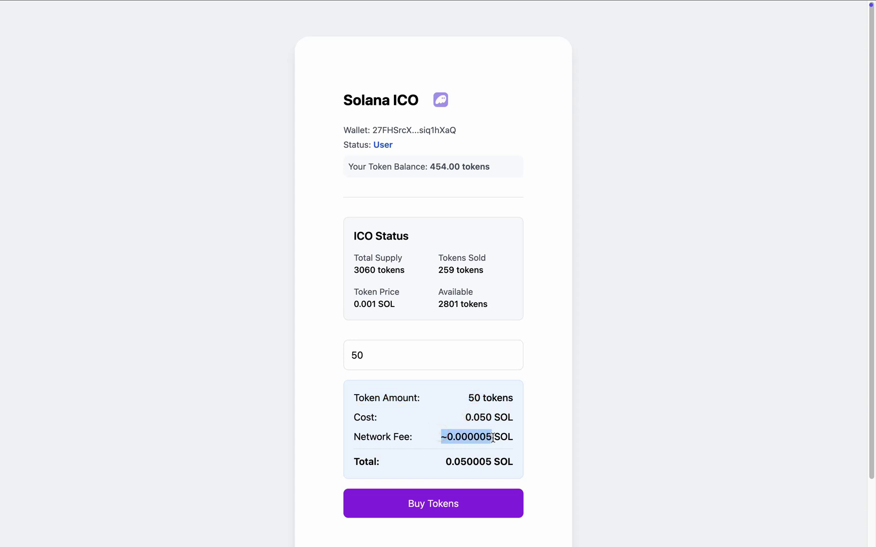
pyautogui.moveTo(444, 462); pyautogui.dragTo(497, 463)
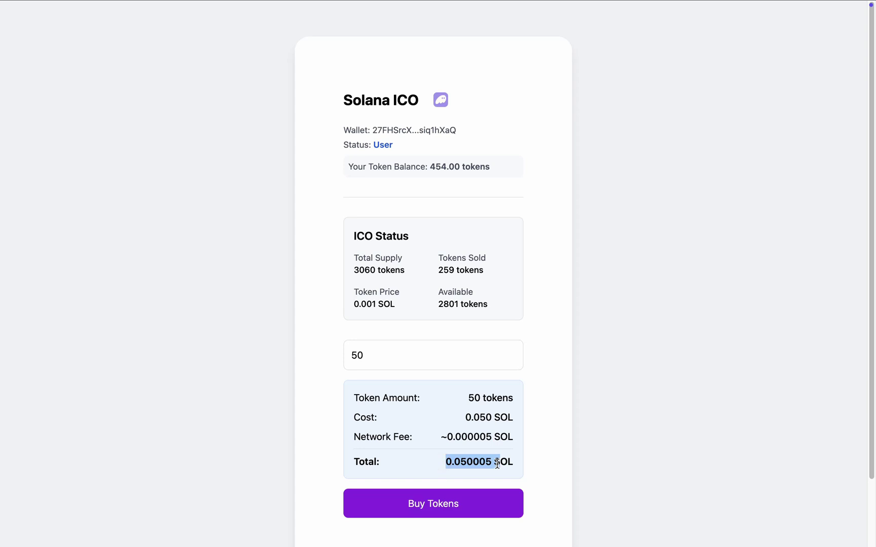
# Step: Buy the 50 tokens, approving the transaction in Phantom and acknowledging the success alert
pyautogui.click(420, 511)
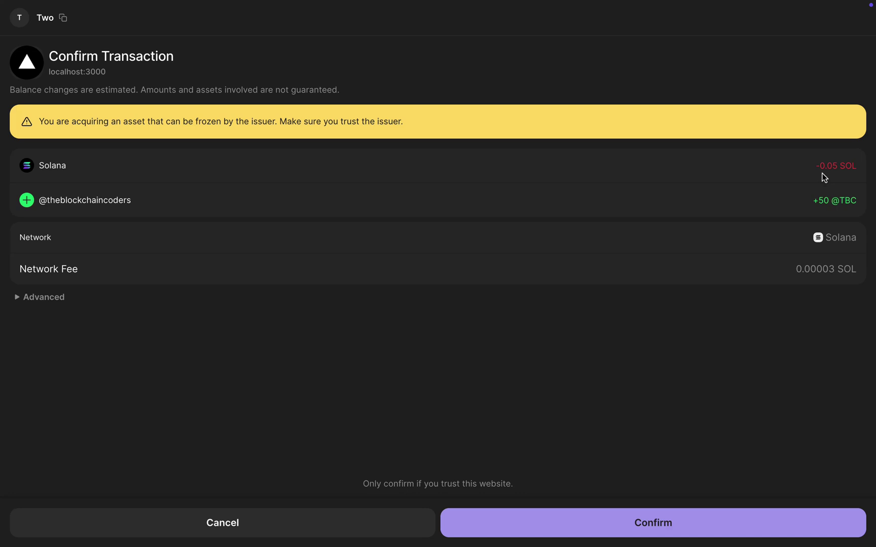
pyautogui.click(662, 517)
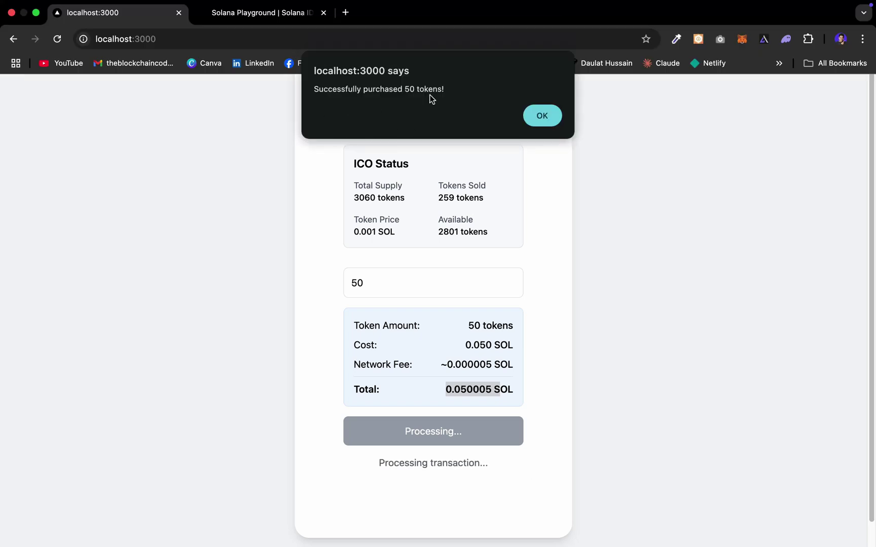
pyautogui.click(542, 116)
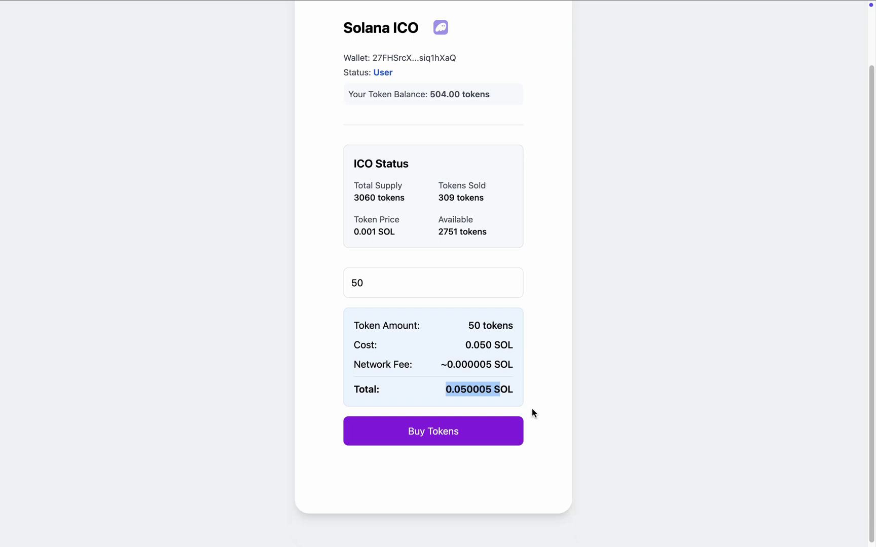
pyautogui.scroll(3, 531, 408)
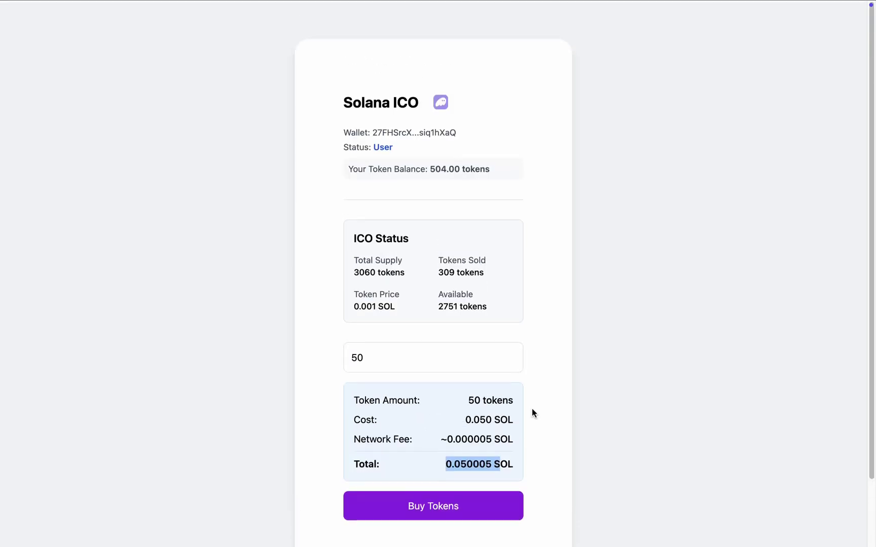
pyautogui.moveTo(426, 167); pyautogui.dragTo(448, 167)
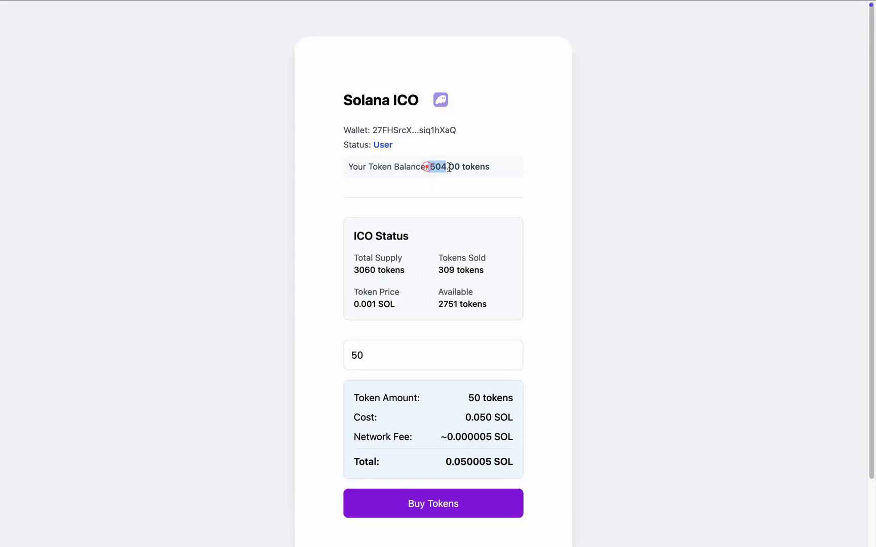
pyautogui.click(460, 182)
pyautogui.scroll(-3, 494, 216)
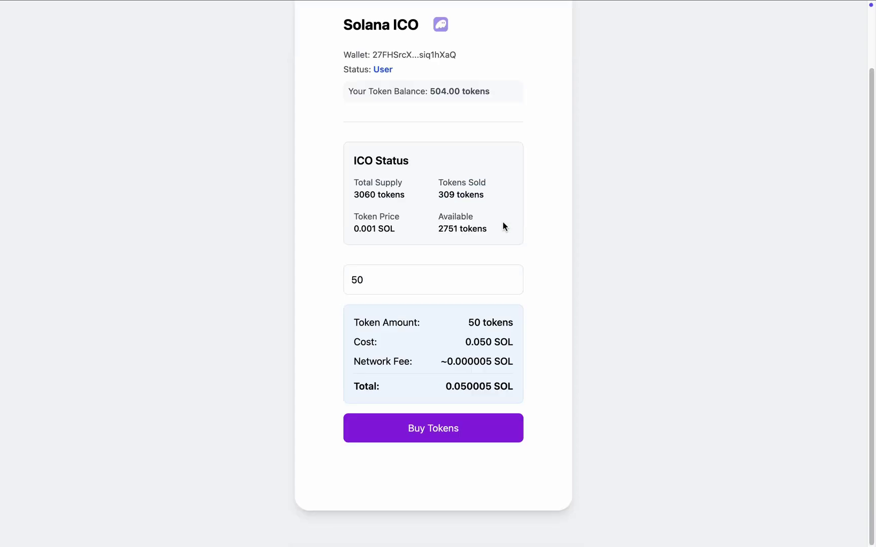
pyautogui.scroll(3, 503, 223)
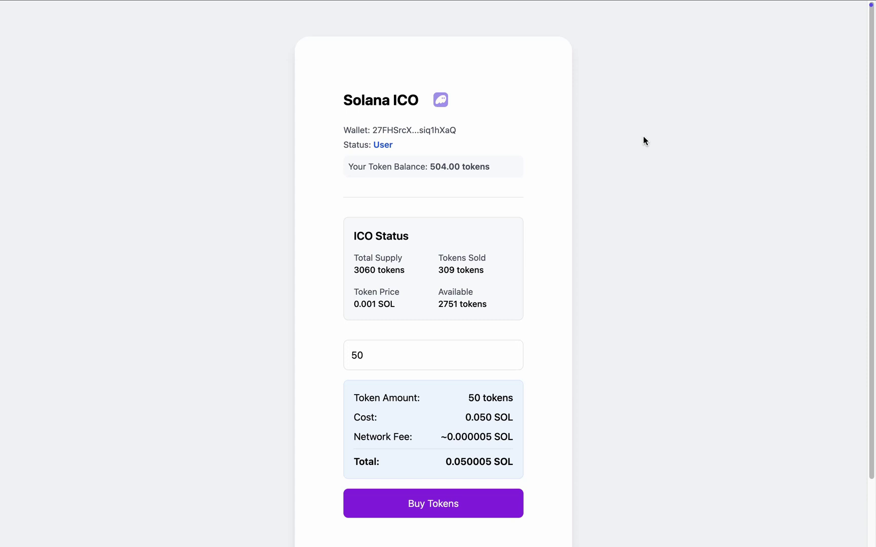
pyautogui.scroll(-3, 643, 141)
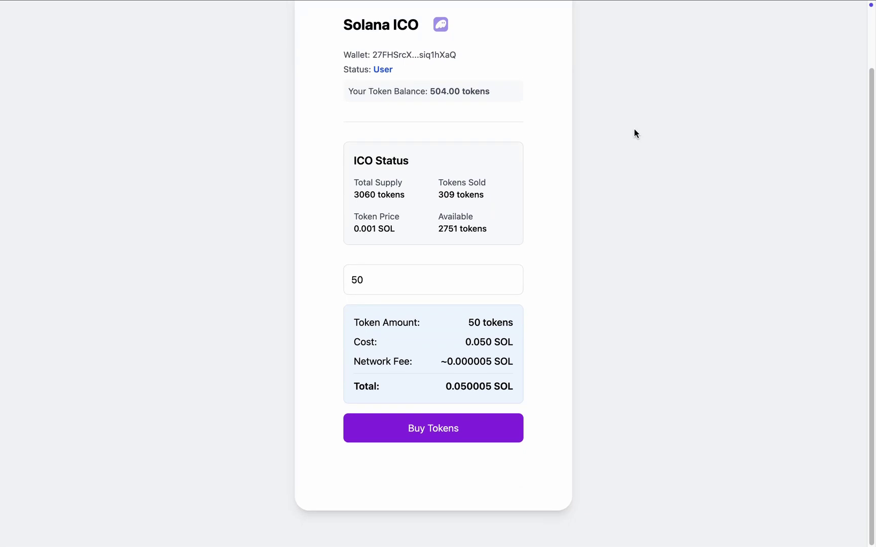
pyautogui.scroll(3, 634, 132)
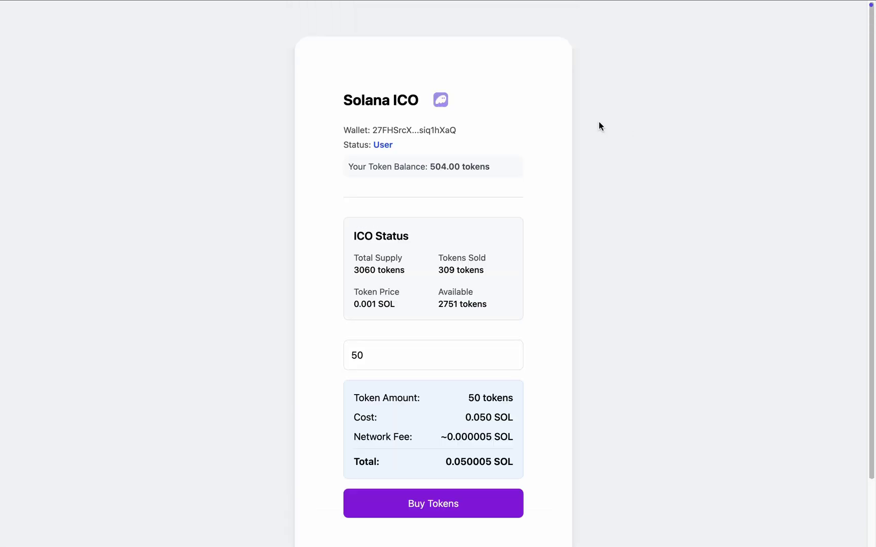